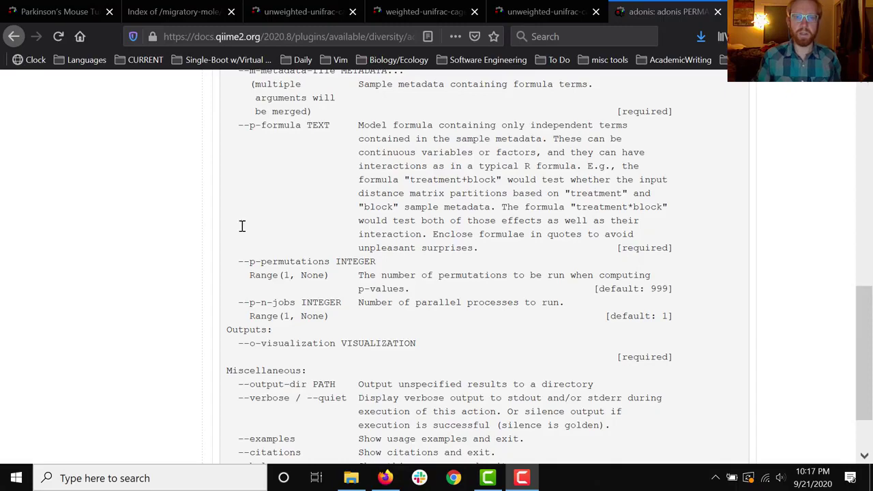
Step: Close the adonis documentation page and the three UniFrac cage-significance visualizations, leaving the tutorial and the core-metrics-results index open
scroll(239, 226, up, 5)
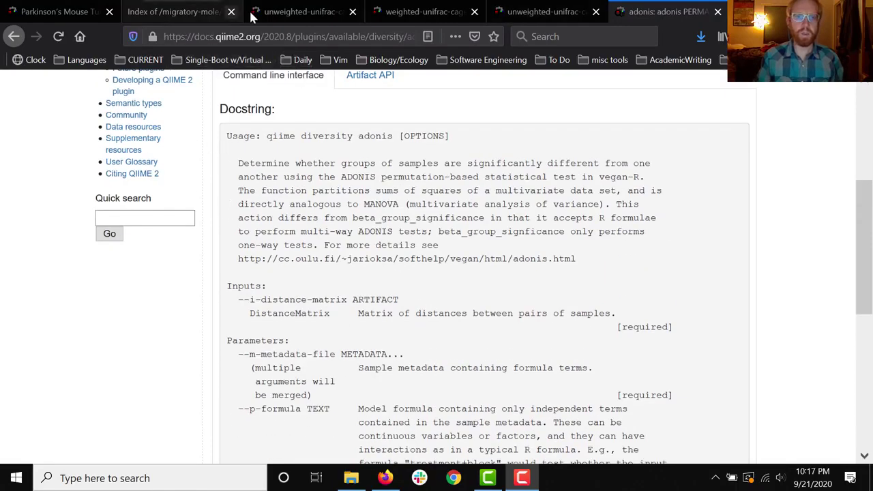
click(717, 12)
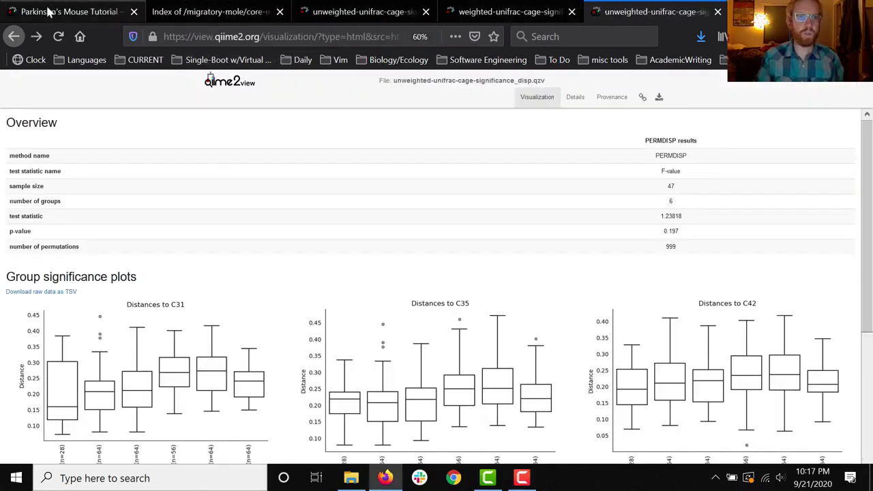
click(426, 12)
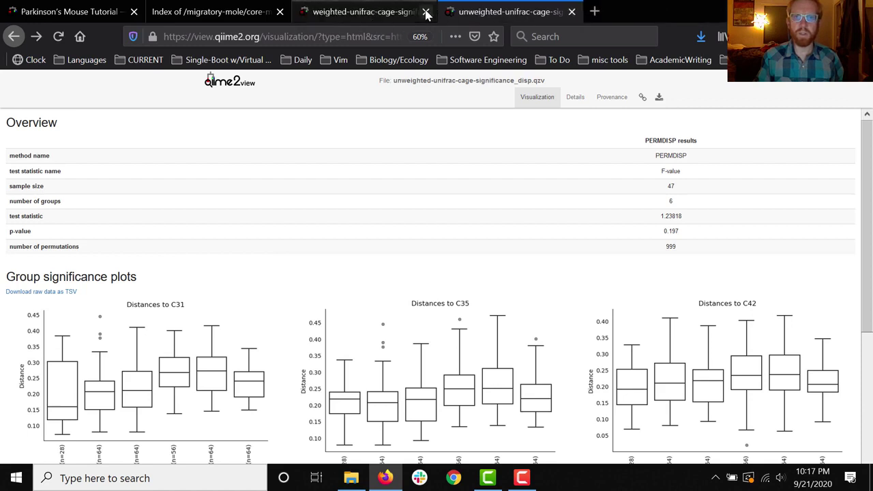
click(426, 11)
click(425, 12)
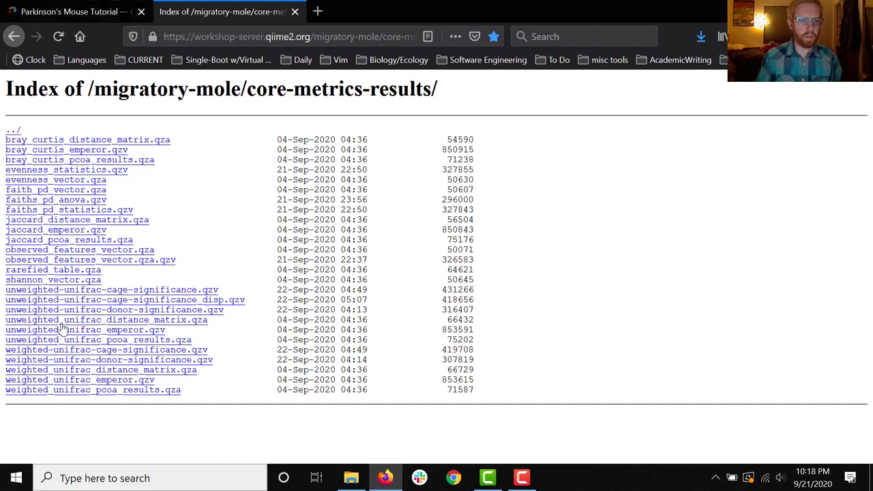
Step: Reload the core-metrics-results file index and search the page for "adonis"
click(59, 42)
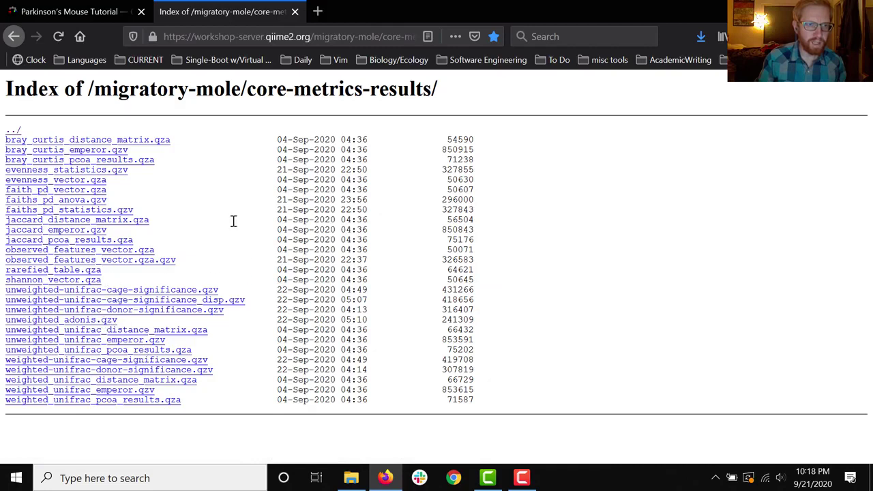
key(F5)
text(/adonis)
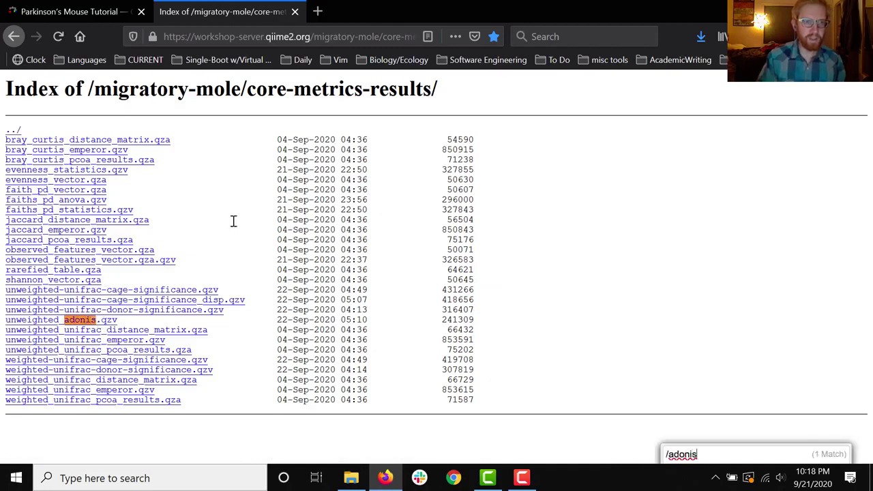
Step: Copy the link address of unweighted_adonis.qzv from the file index without downloading the file
click(94, 320)
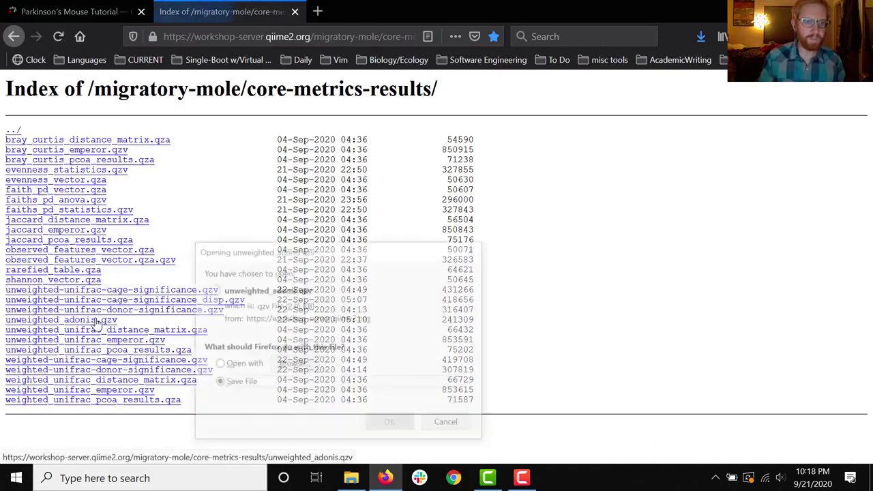
click(448, 424)
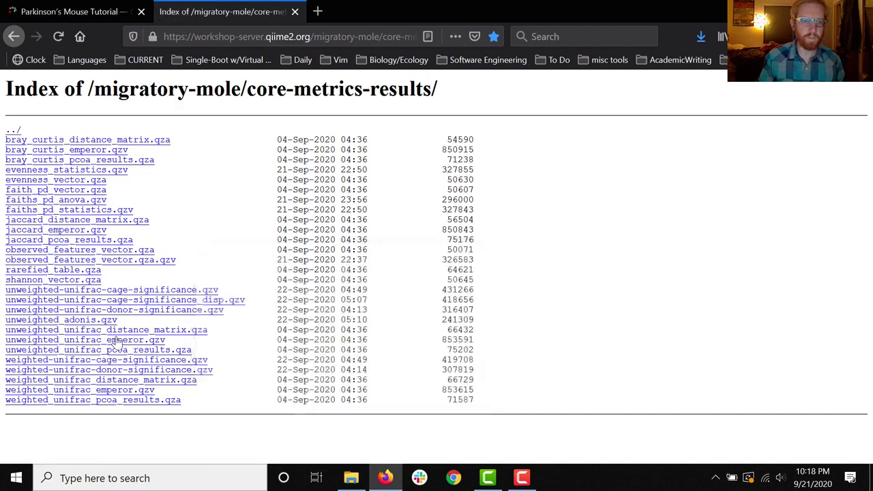
right_click(96, 323)
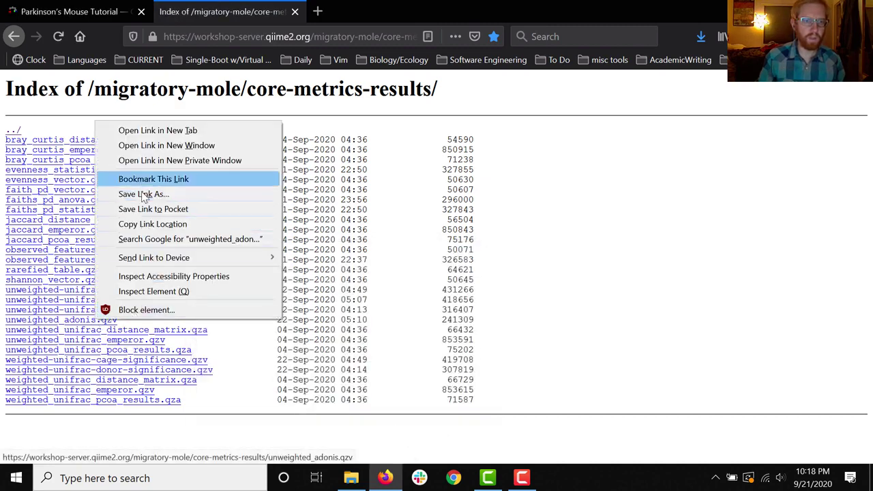
click(147, 225)
Step: Open view.qiime2.org in a new tab and load the unweighted_adonis.qzv visualization from its workshop-server URL
key(ctrl+t)
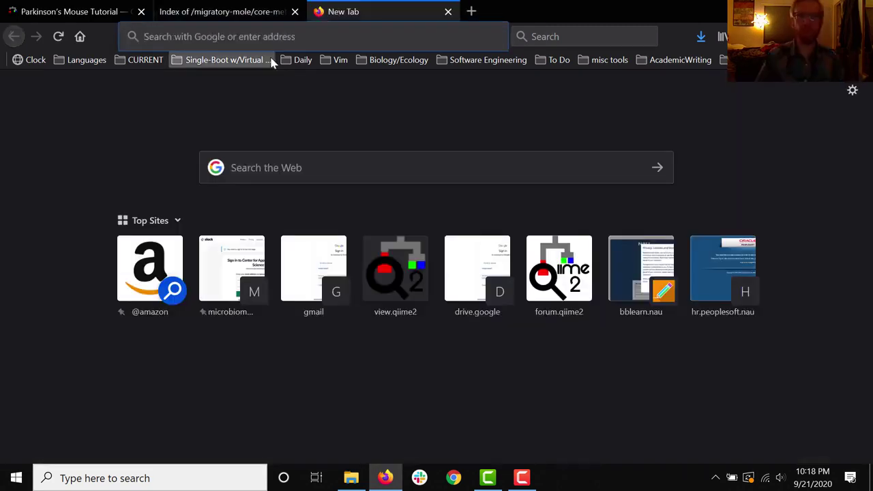
text(view.qiime2.org/)
key(Return)
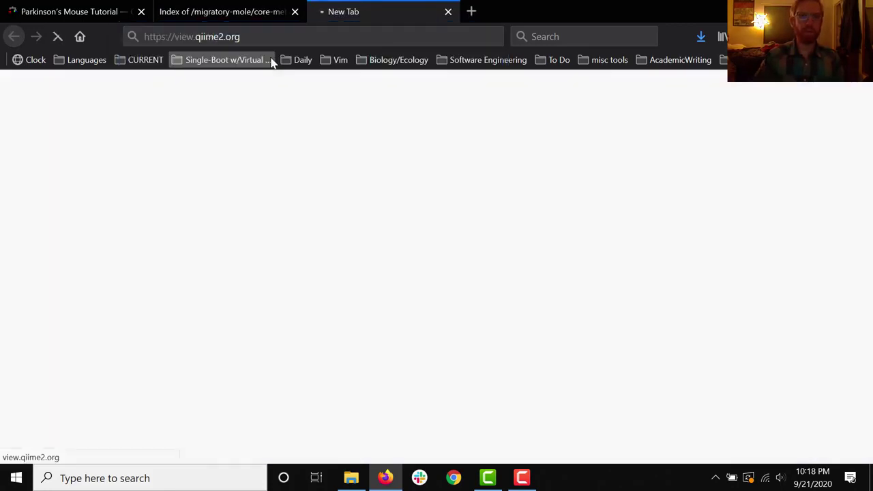
click(502, 219)
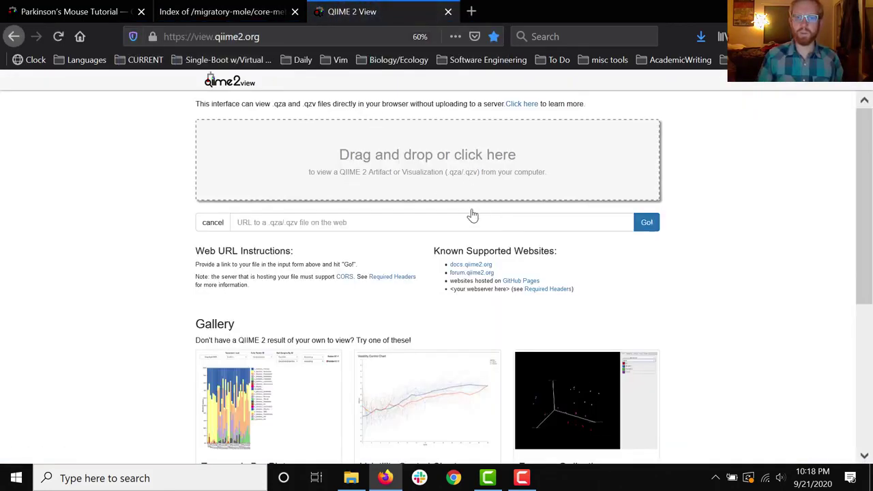
text(https://workshop-server.qiime2.org/migratory-mole/core-metrics-results/unweighted_adonis.qzv)
click(645, 221)
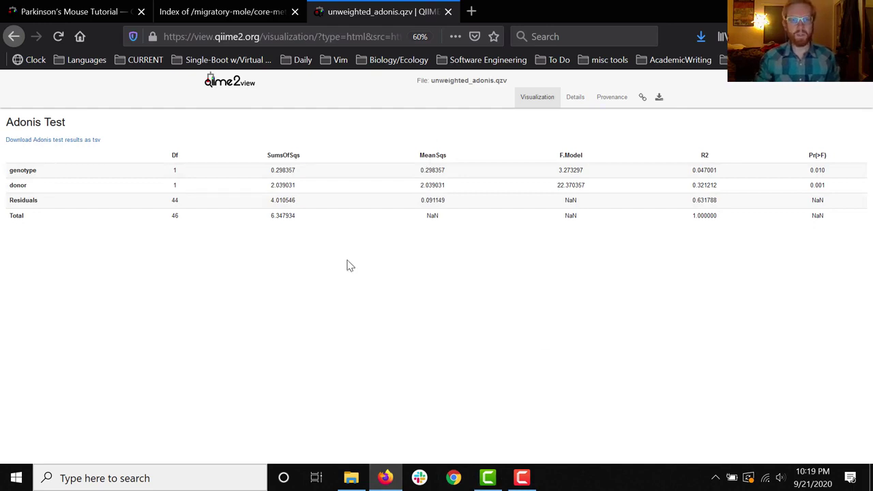
Step: Check the tutorial's question about genotype and donor in the adonis model, and examine the F.Model column of the Adonis test results
click(101, 13)
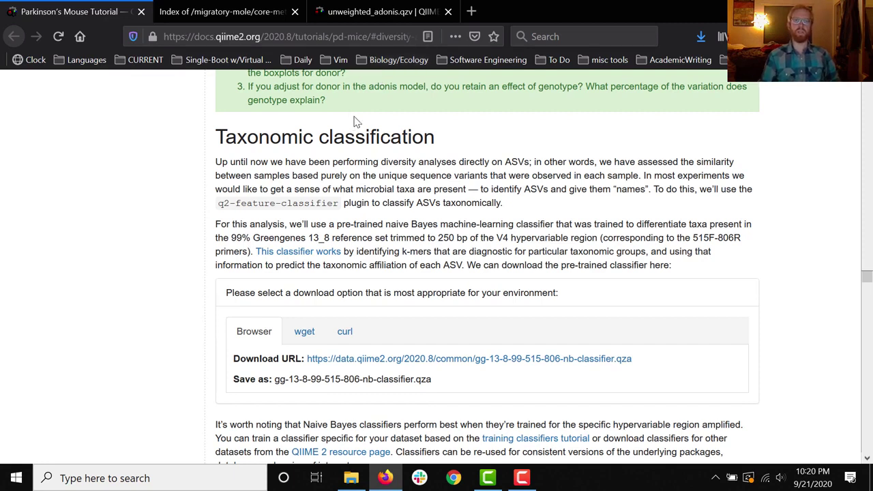
click(385, 13)
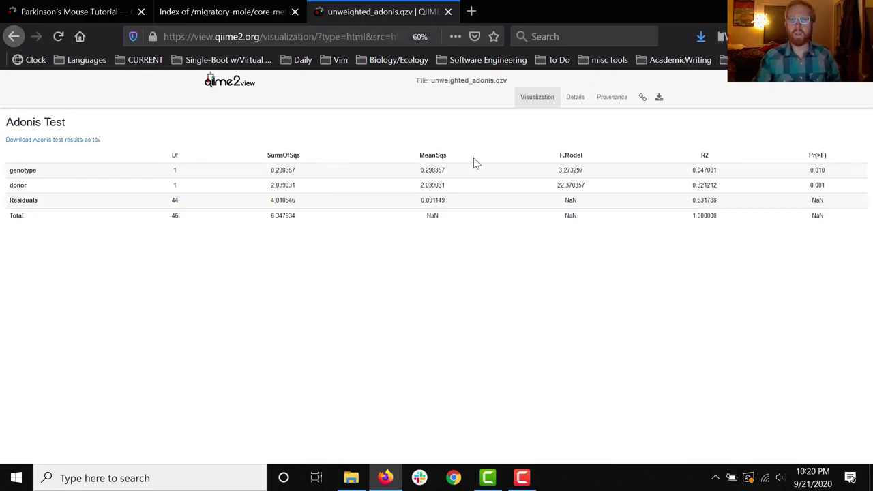
drag(595, 158, 552, 160)
click(554, 162)
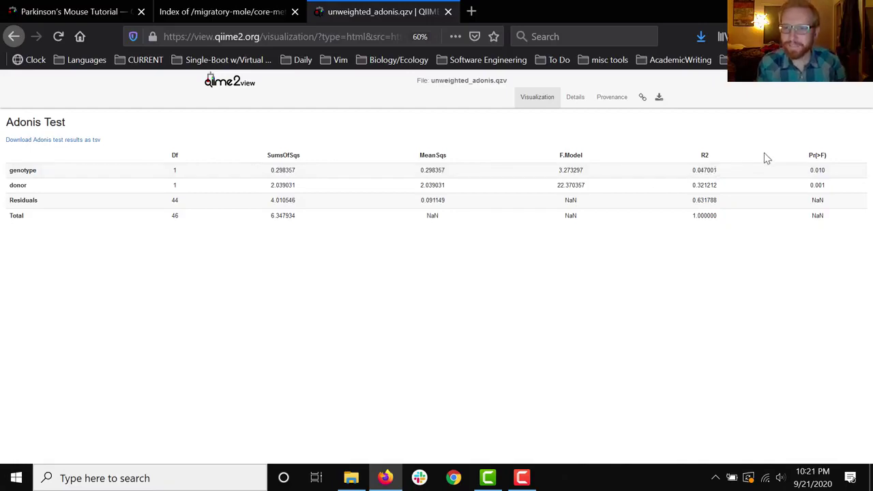
click(92, 13)
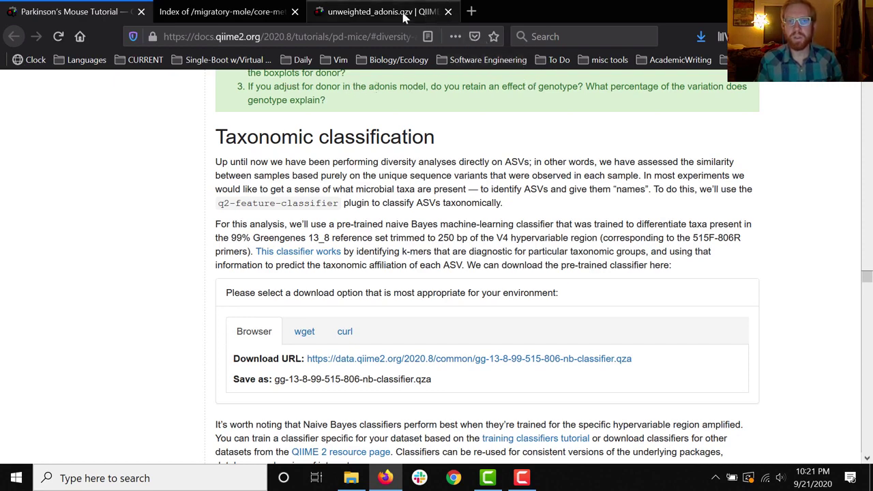
click(403, 13)
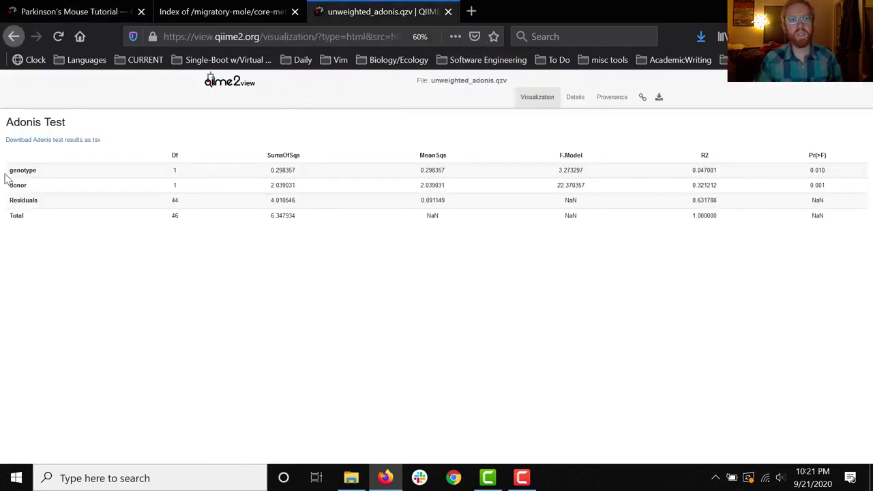
Step: Examine the genotype row and its R2 value in the Adonis table, comparing genotype with donor
drag(9, 171, 53, 175)
click(53, 175)
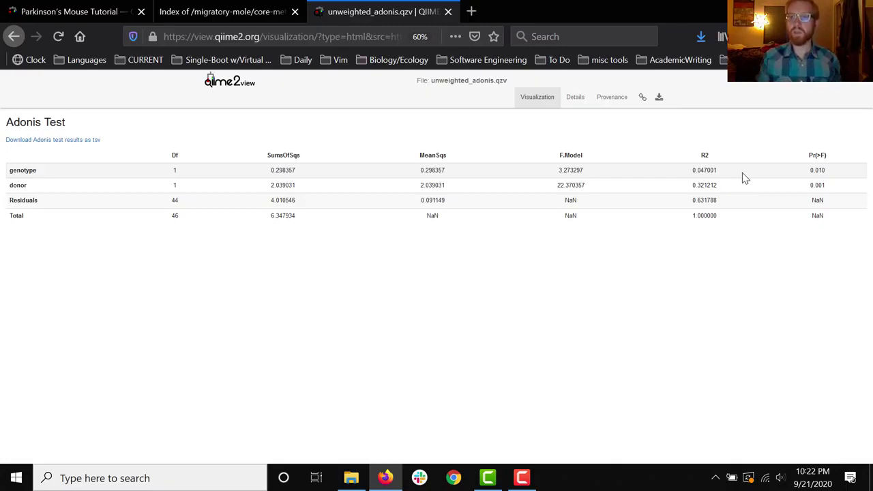
drag(728, 176, 682, 175)
click(684, 176)
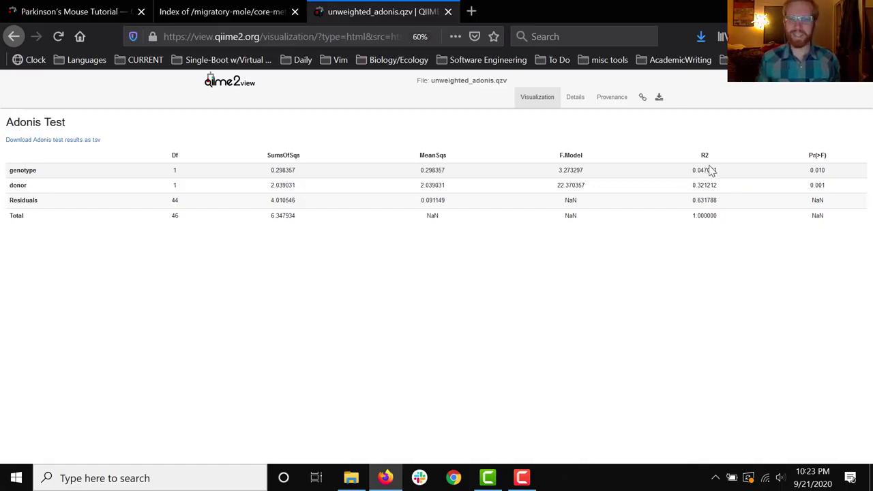
drag(722, 174, 683, 171)
click(685, 174)
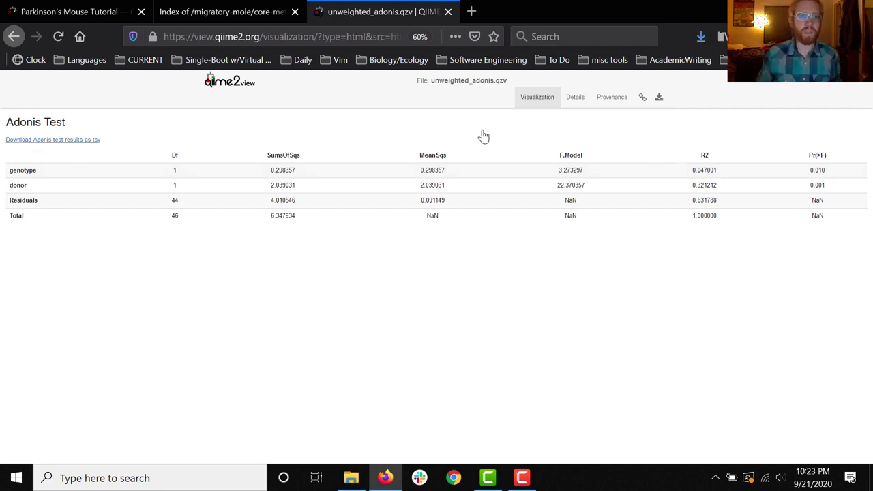
drag(71, 171, 14, 171)
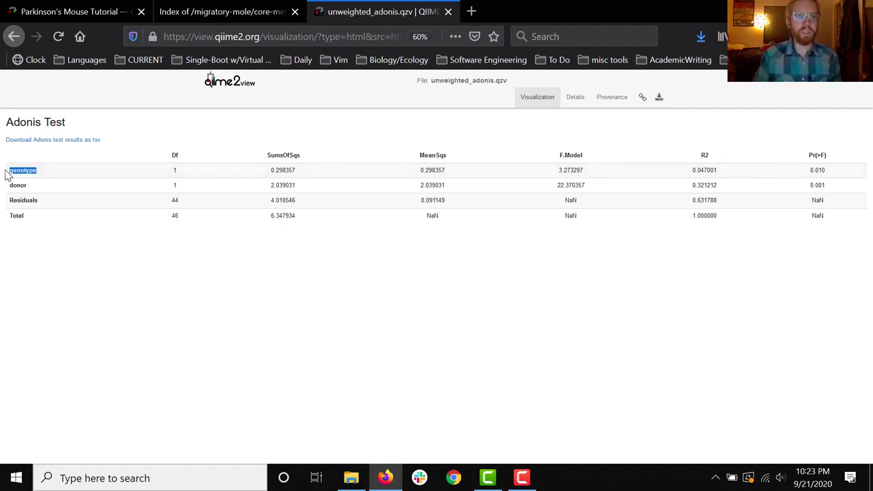
click(77, 176)
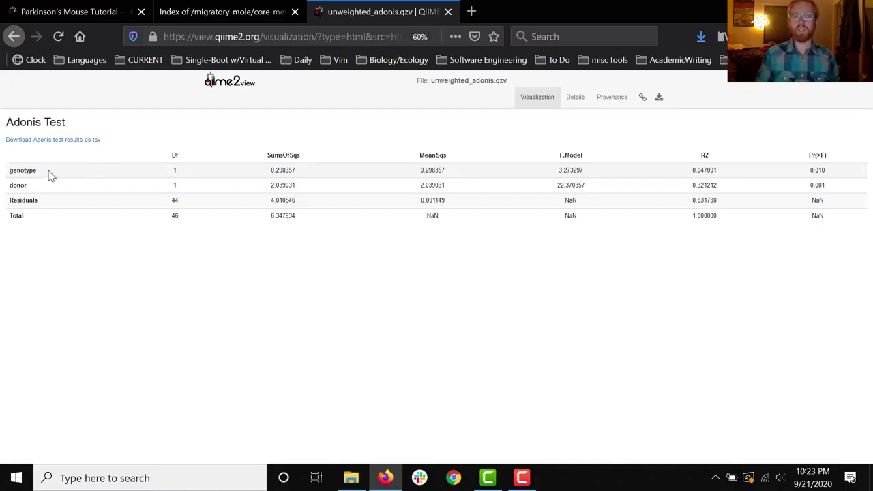
drag(53, 193, 24, 170)
click(60, 174)
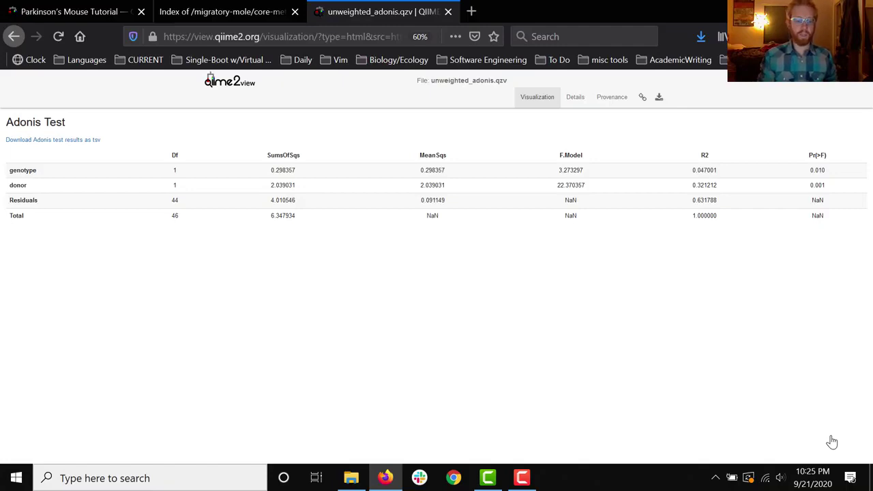
mouse_move(523, 482)
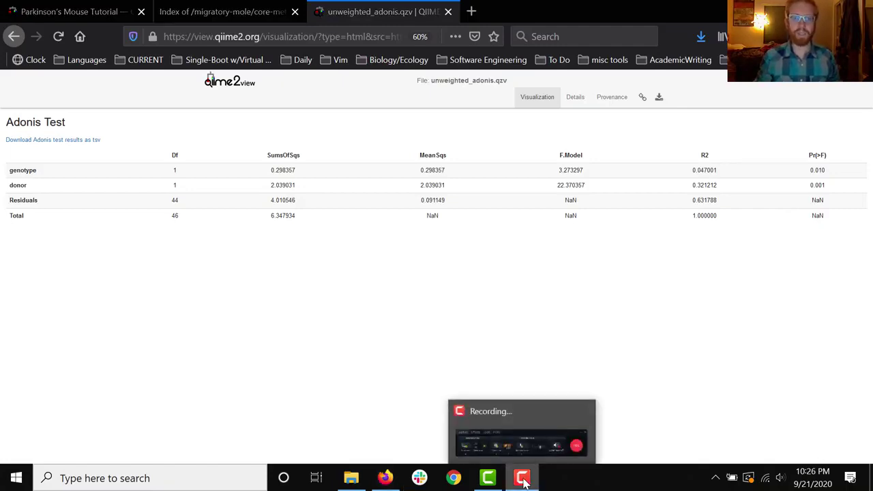
click(524, 481)
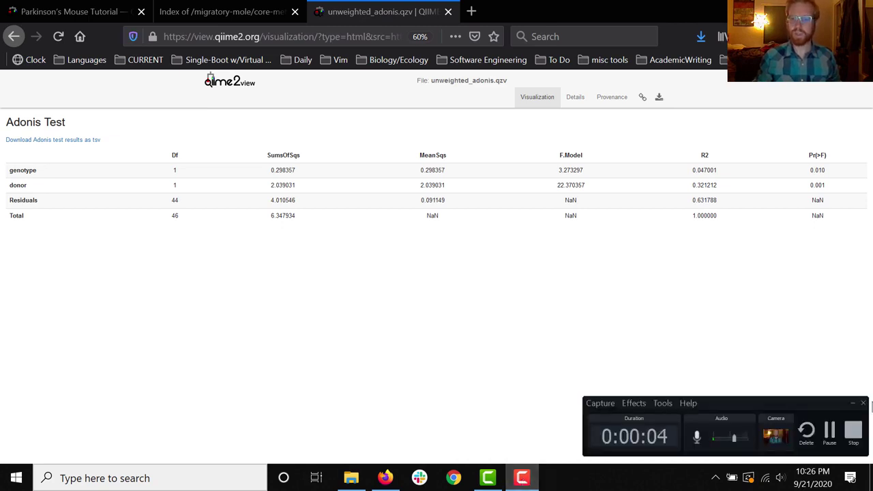